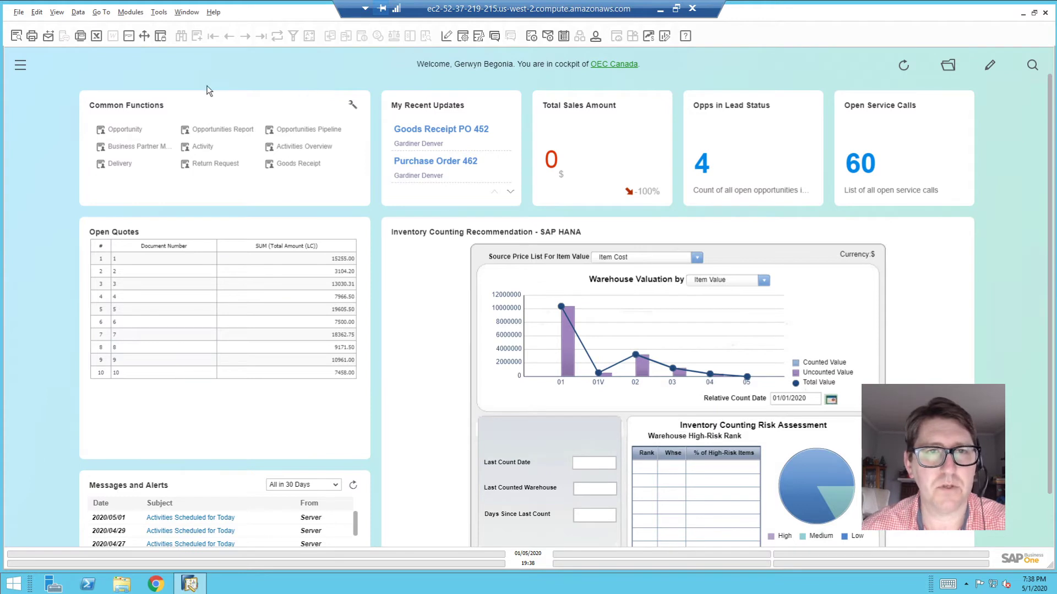
Step: Open General Settings from Administration > System Initialization and show its Hide Functions list
left_click(20, 65)
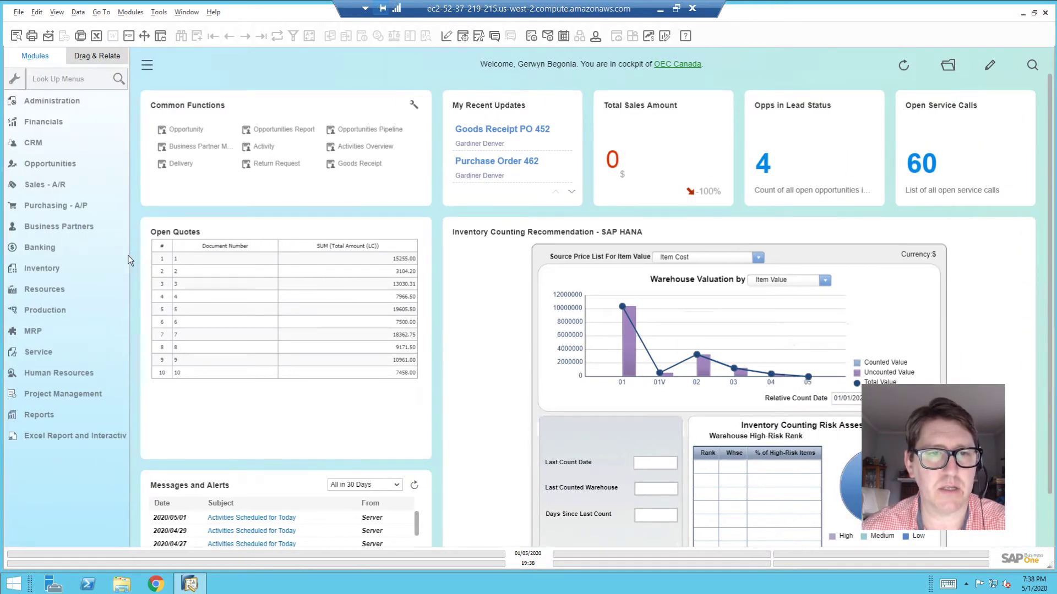
left_click_drag(130, 254, 175, 253)
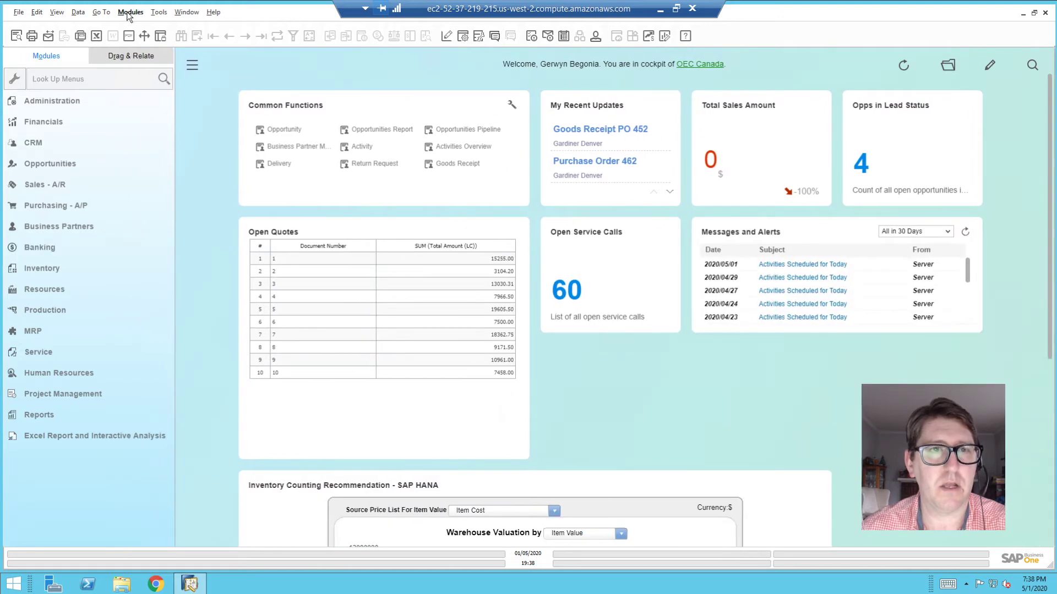
left_click(53, 102)
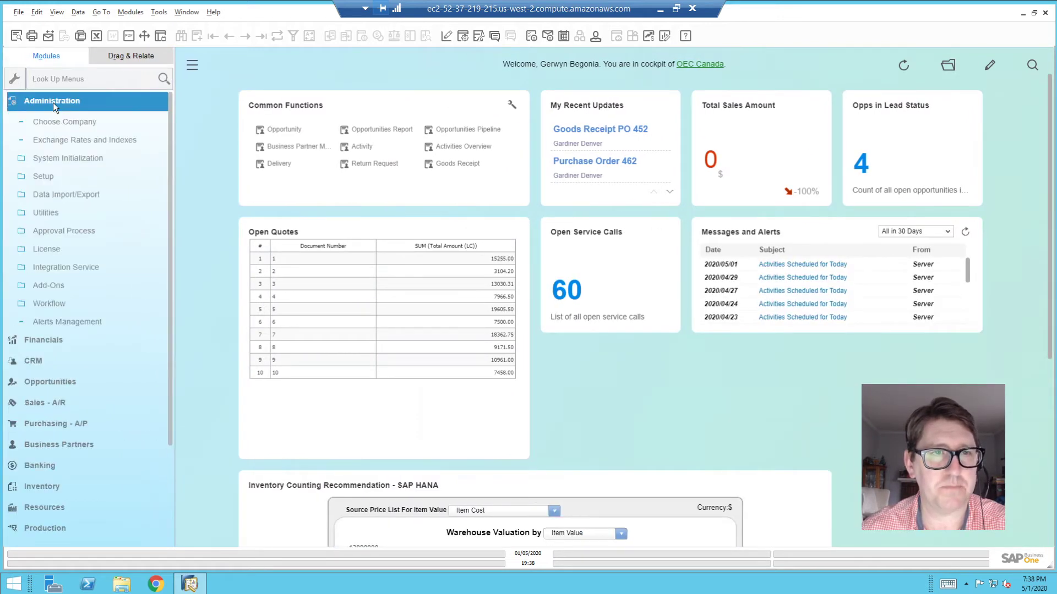
left_click(67, 158)
left_click(64, 194)
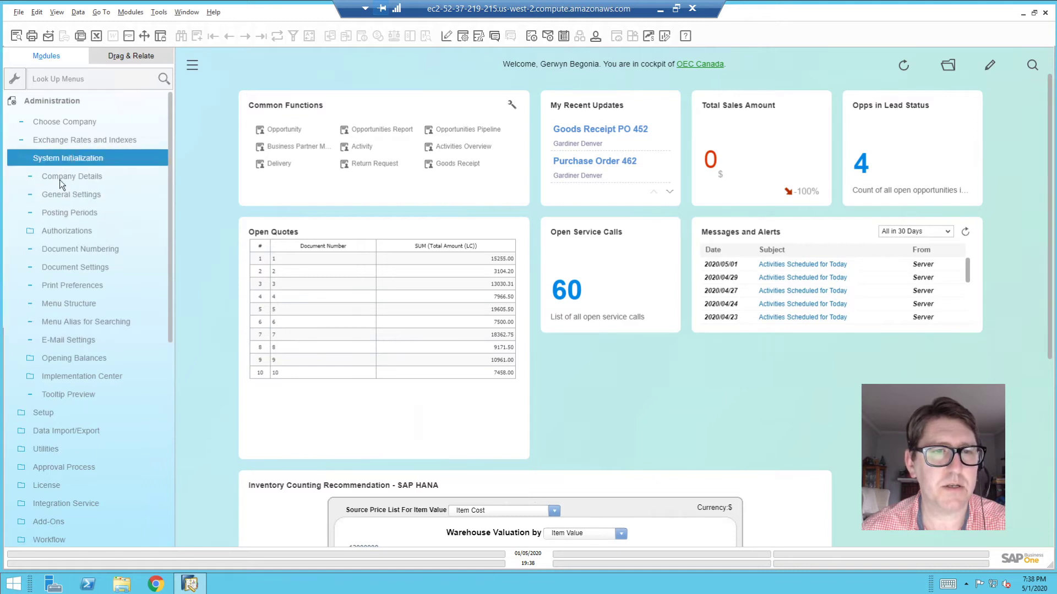
left_click(59, 197)
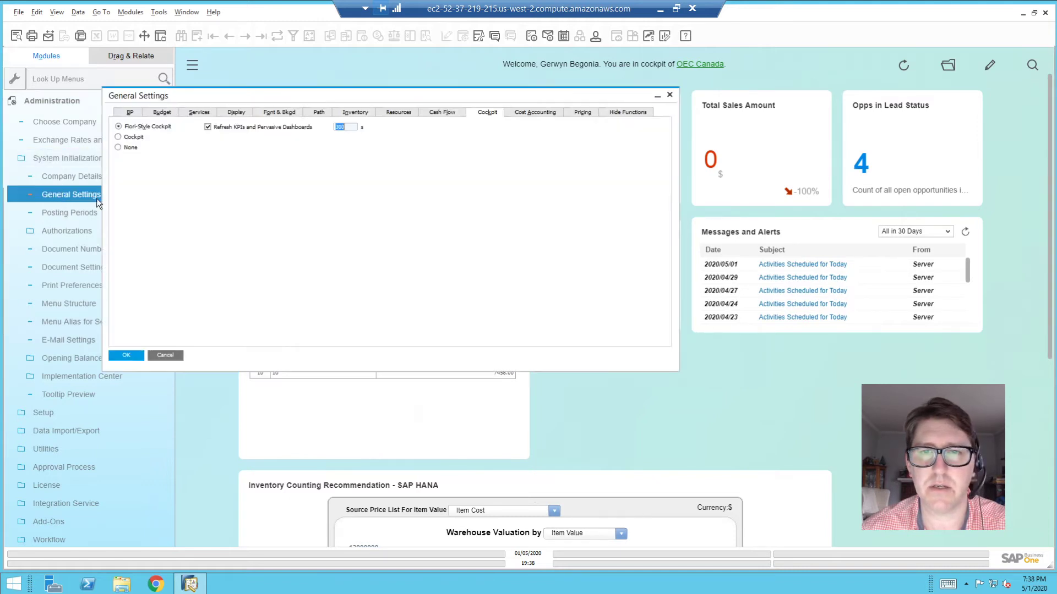
left_click_drag(313, 97, 457, 111)
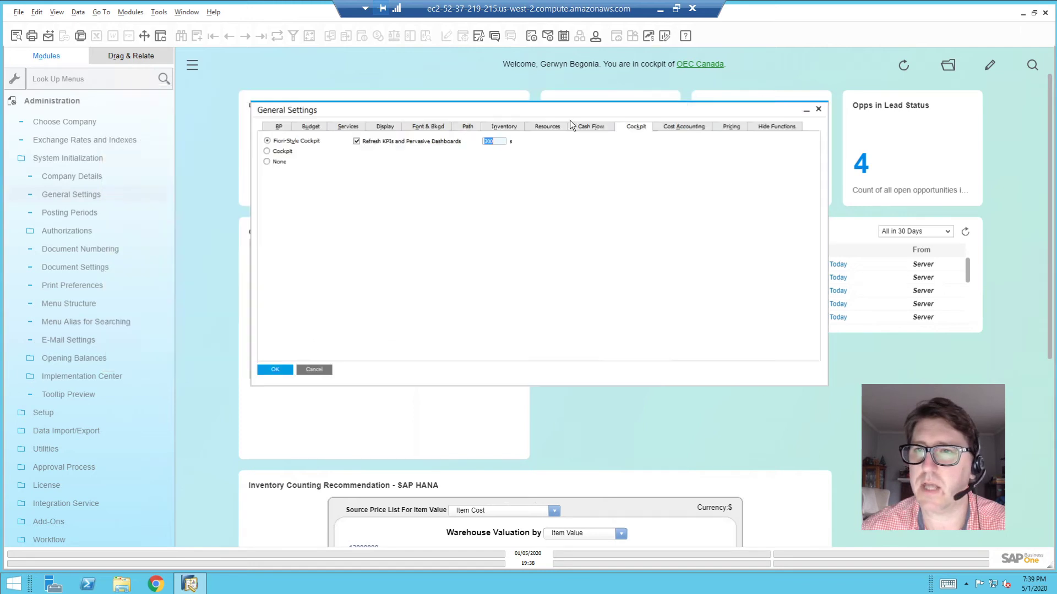
left_click(779, 126)
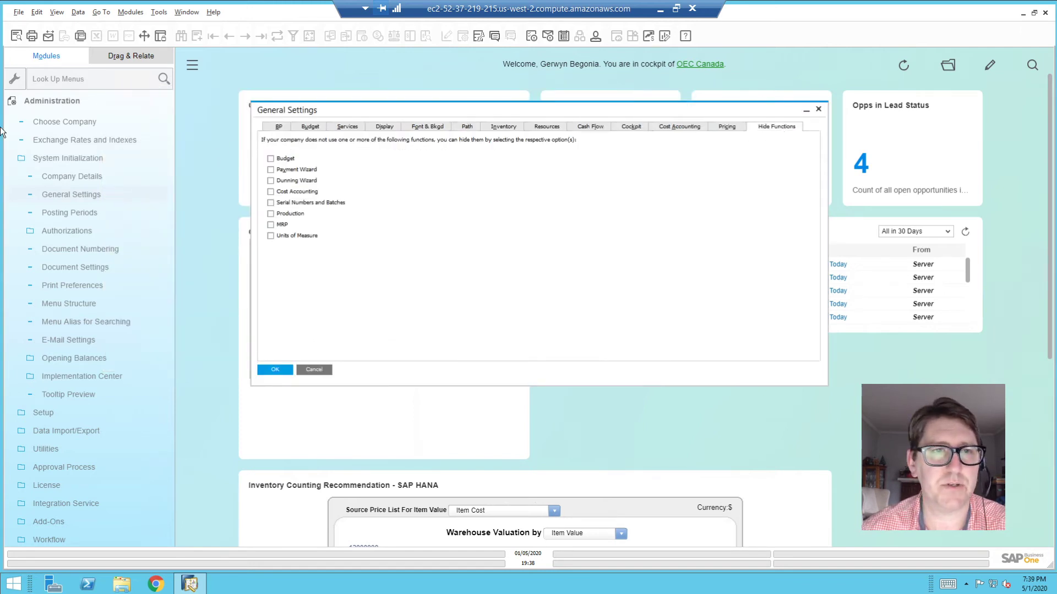
left_click(46, 104)
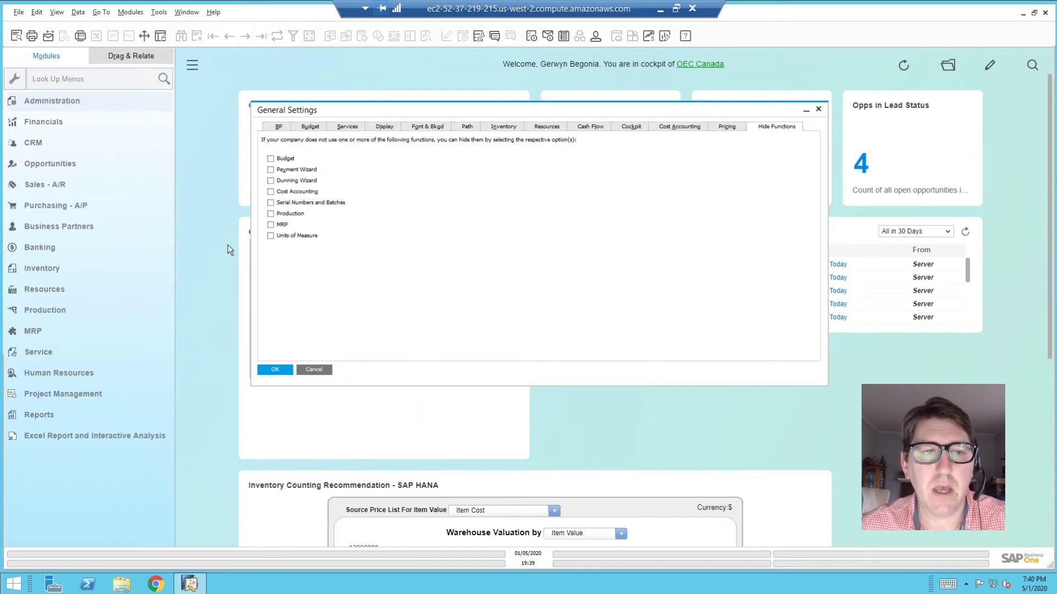
Step: Open Inventory > Item Master Data and move its window aside
left_click(38, 247)
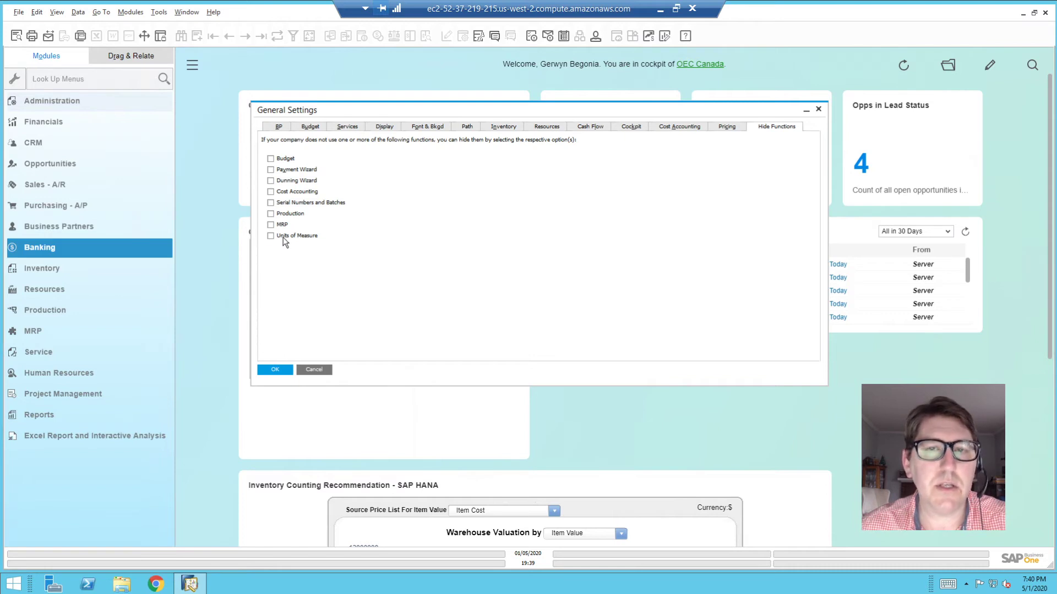
left_click(58, 267)
left_click(57, 224)
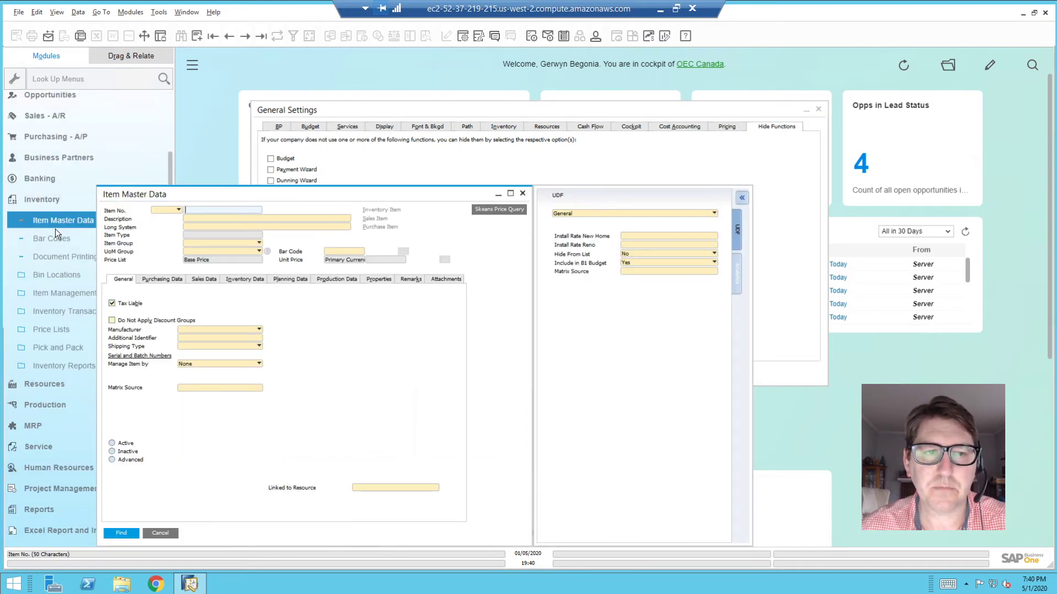
left_click_drag(265, 195, 370, 80)
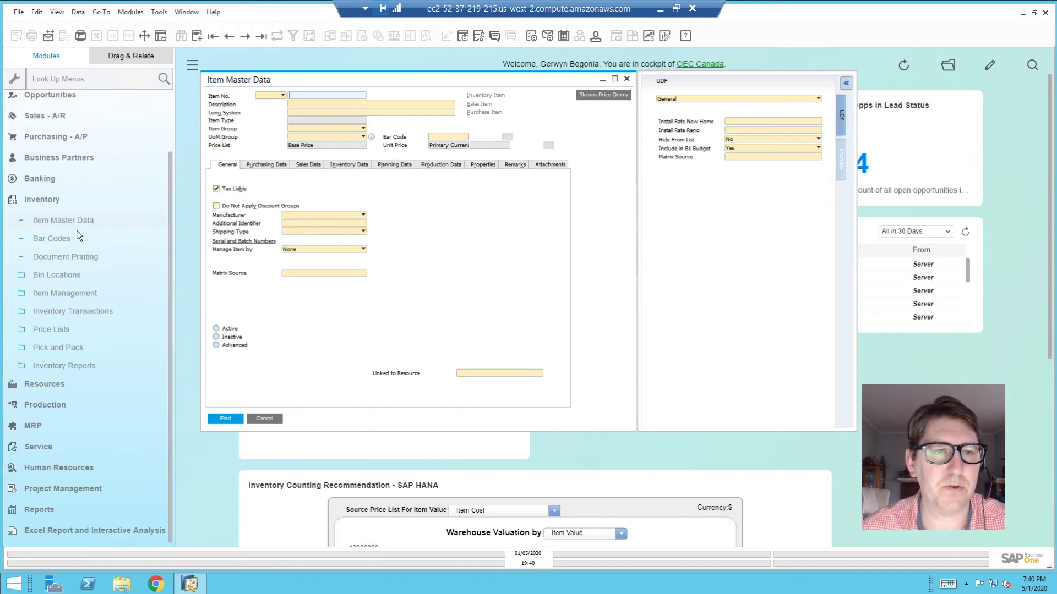
Step: Open Bar Codes and browse to the Green Earth candle item
left_click(62, 241)
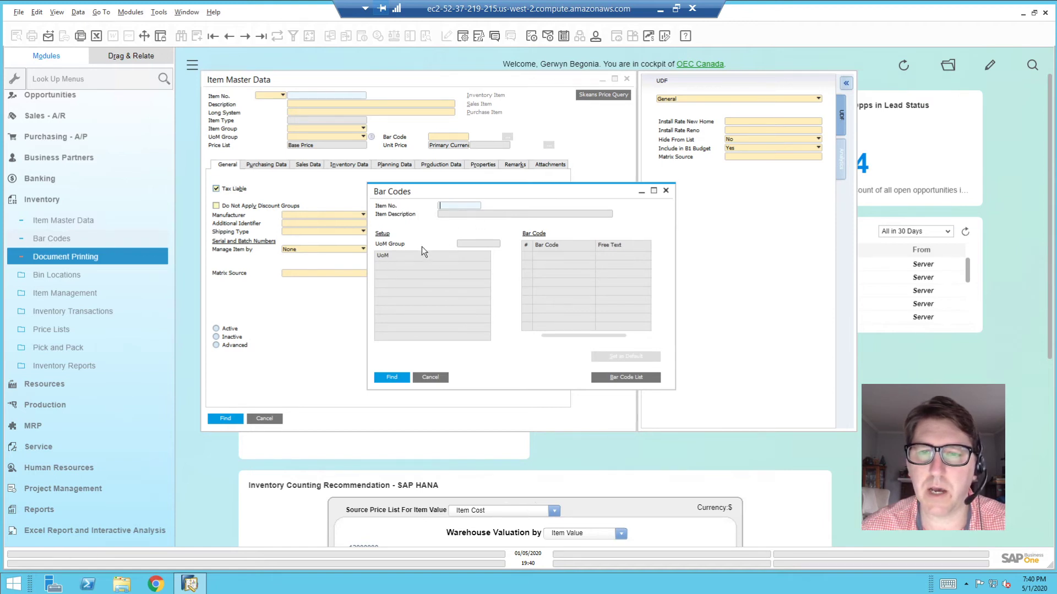
left_click(244, 37)
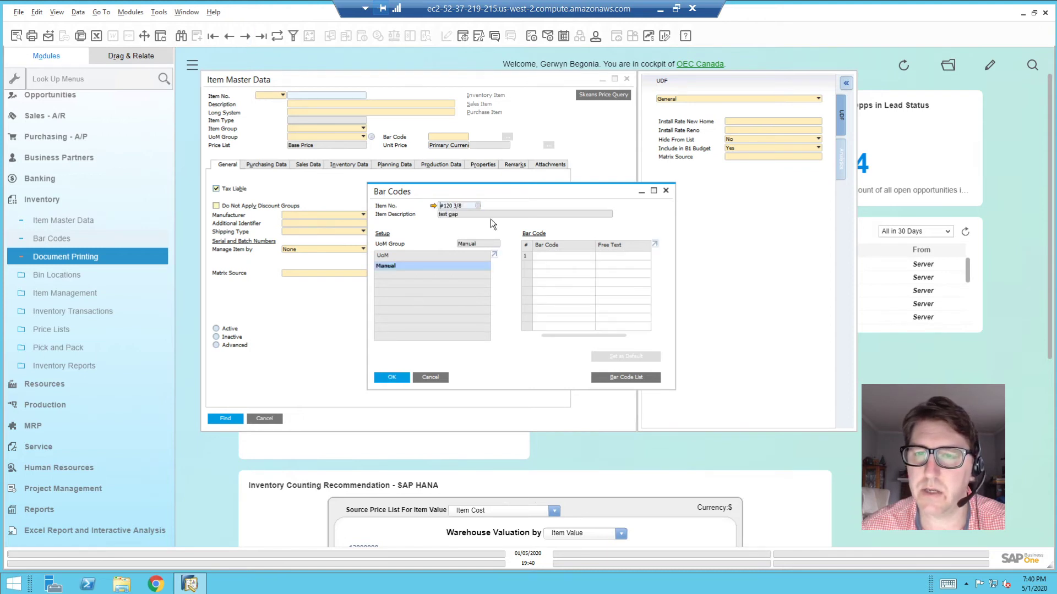
left_click(245, 37)
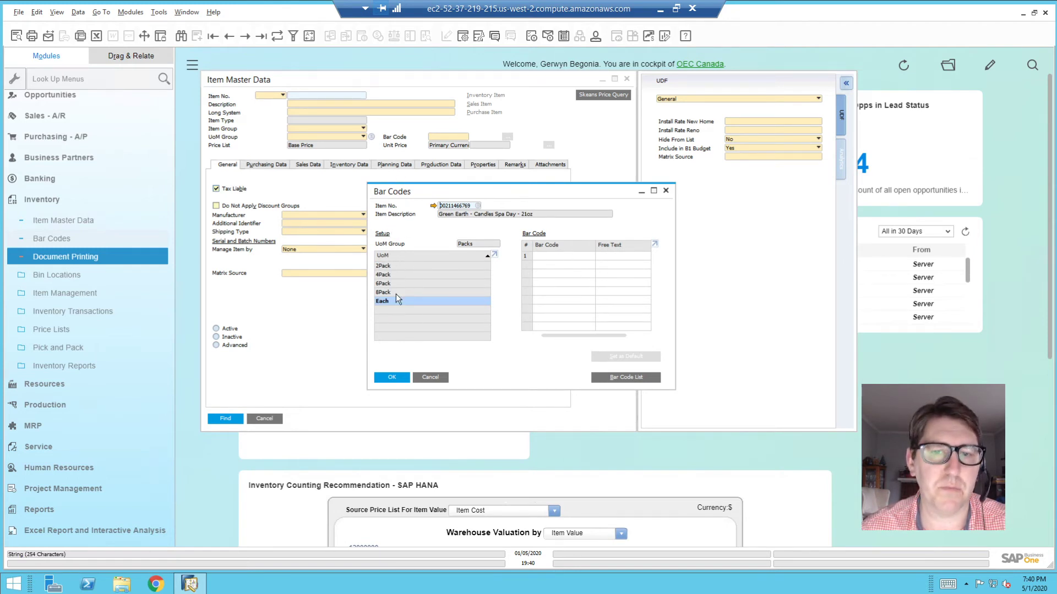
Step: View the Packs units in Setup > Inventory > Units of Measure, then cancel and close Bar Codes
left_click(130, 11)
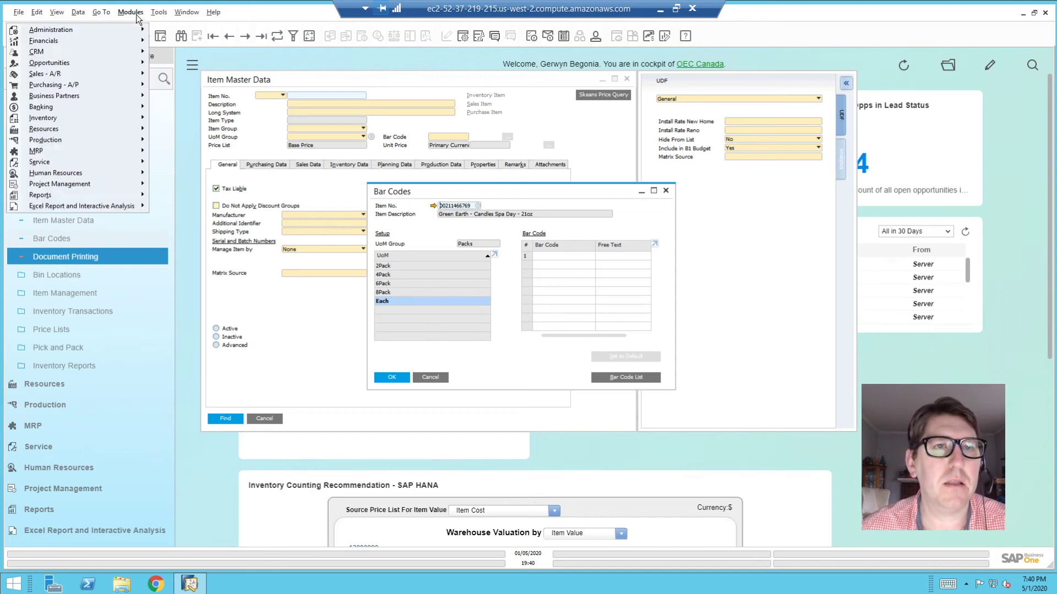
mouse_move(142, 32)
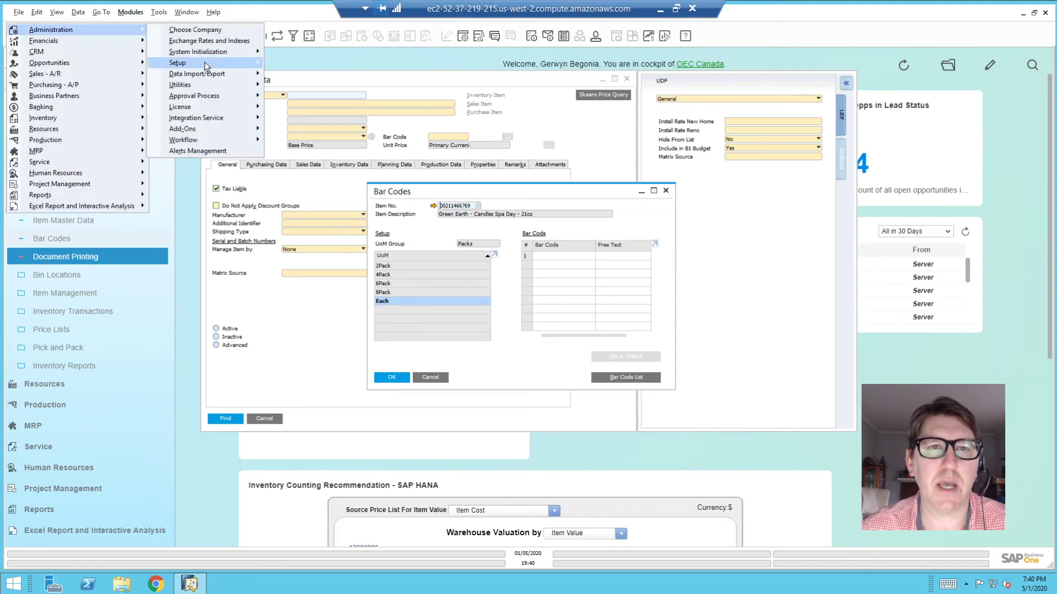
mouse_move(203, 61)
mouse_move(109, 109)
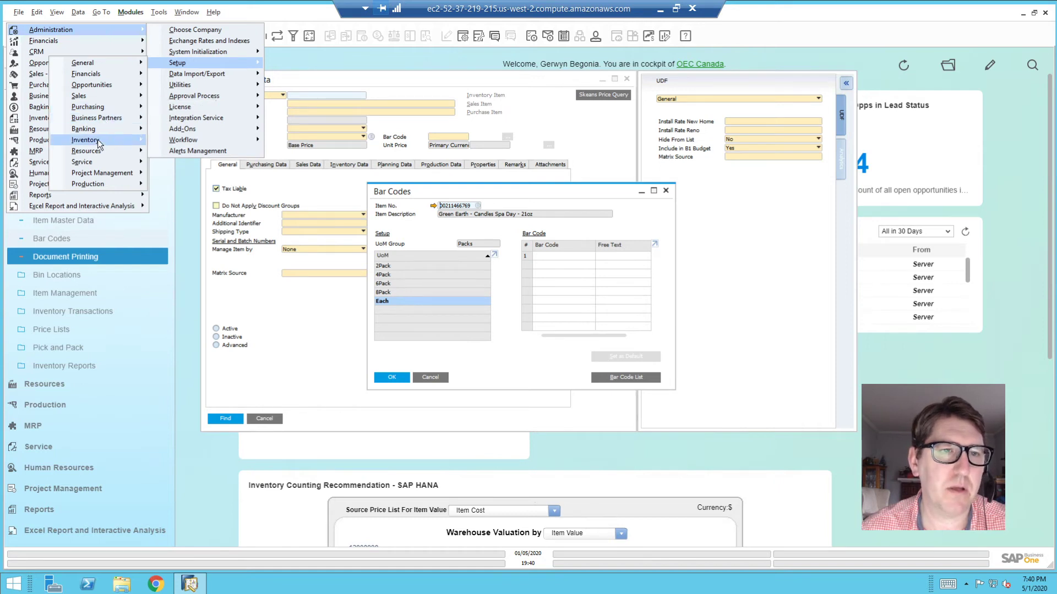
mouse_move(97, 140)
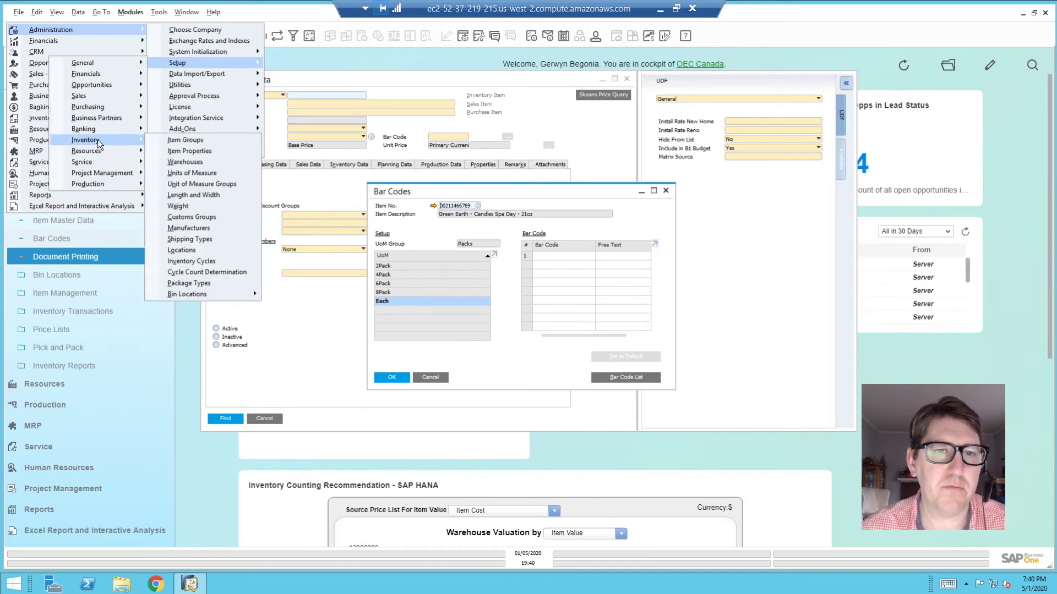
left_click(197, 175)
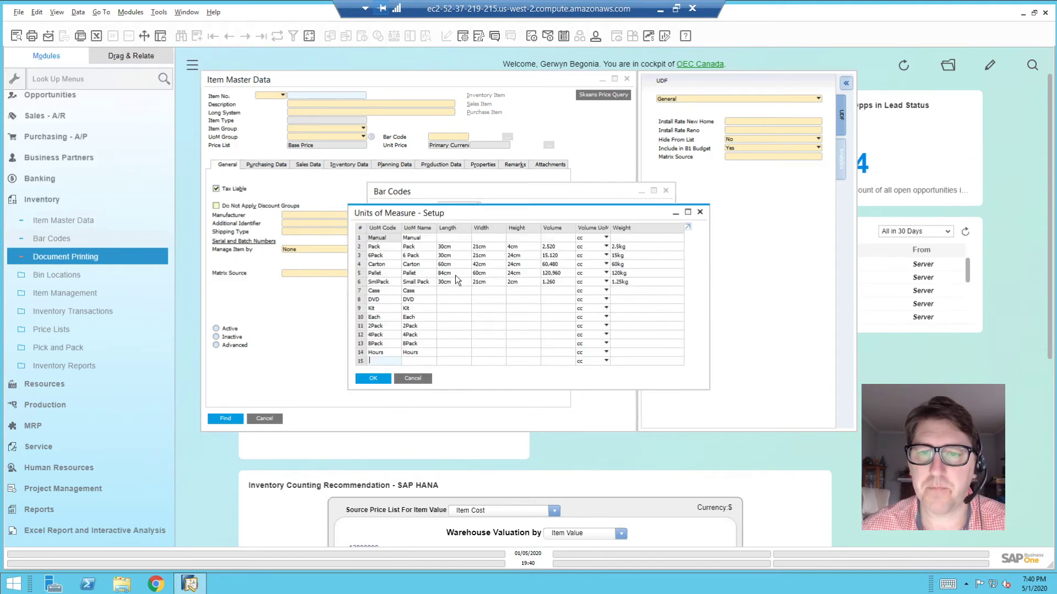
left_click(417, 377)
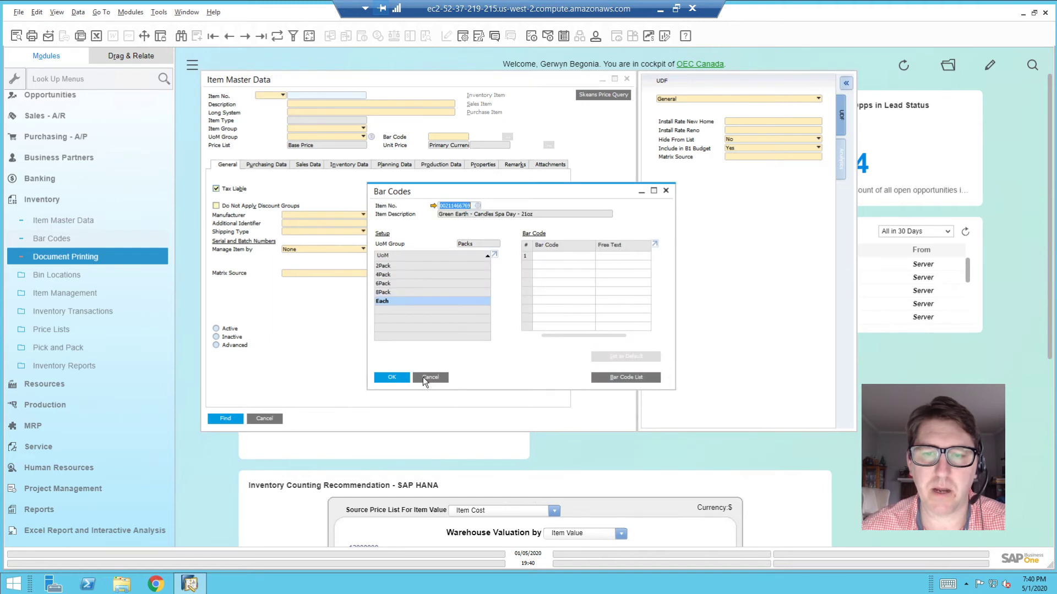
left_click(423, 377)
left_click(257, 419)
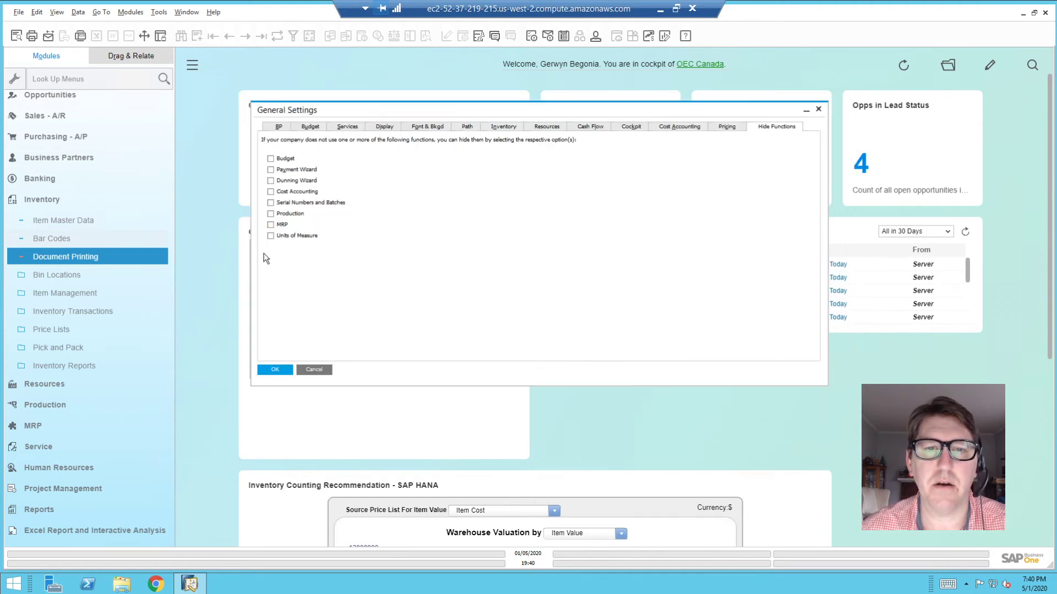
left_click(271, 237)
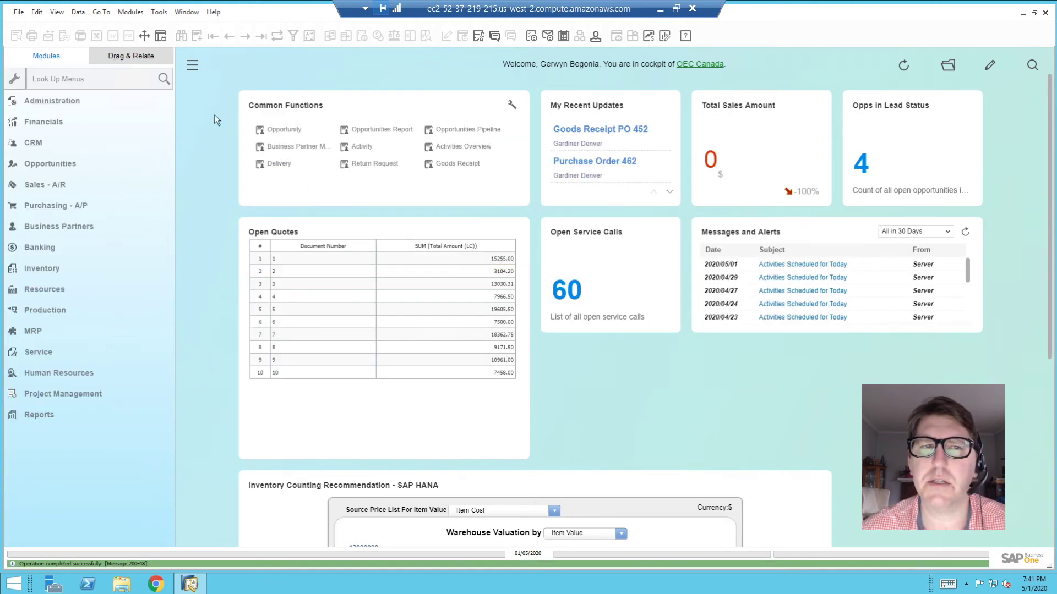
Step: Review an item's Purchasing and Inventory Data tabs, then open and close Bar Codes
left_click(172, 227)
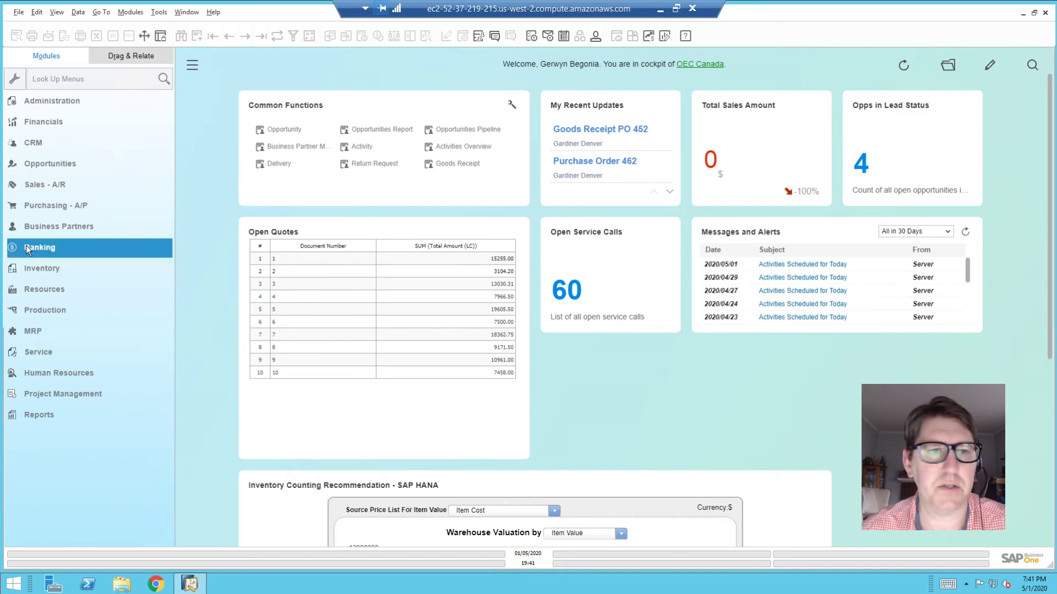
left_click(59, 272)
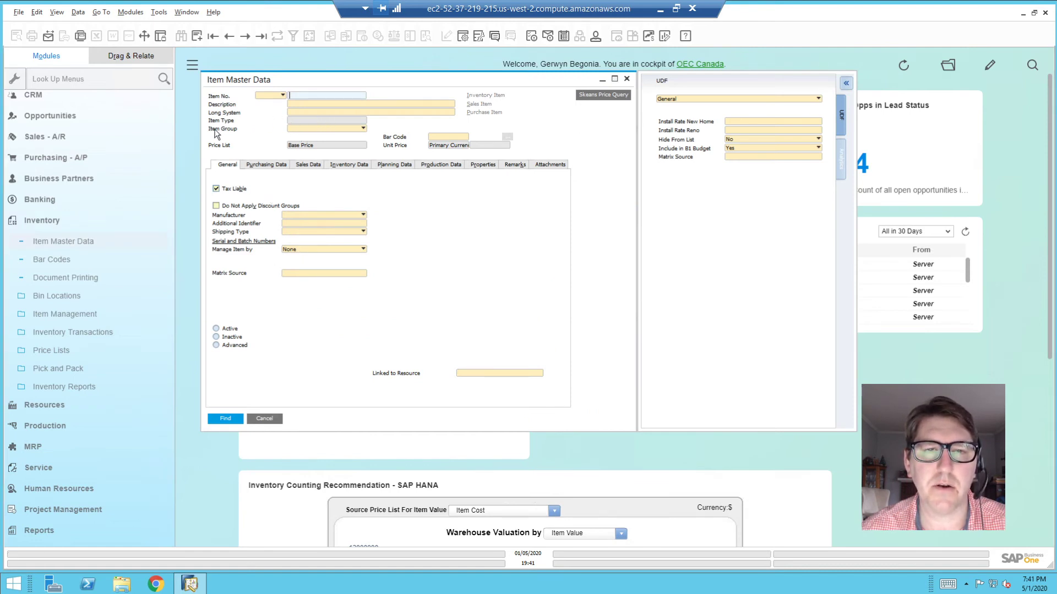
left_click(268, 165)
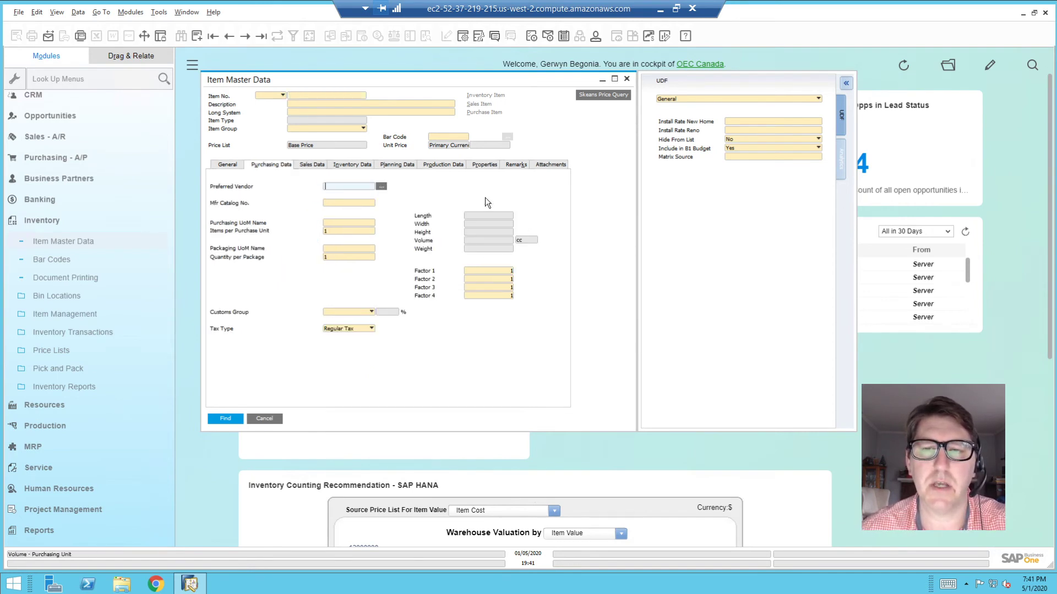
left_click(245, 35)
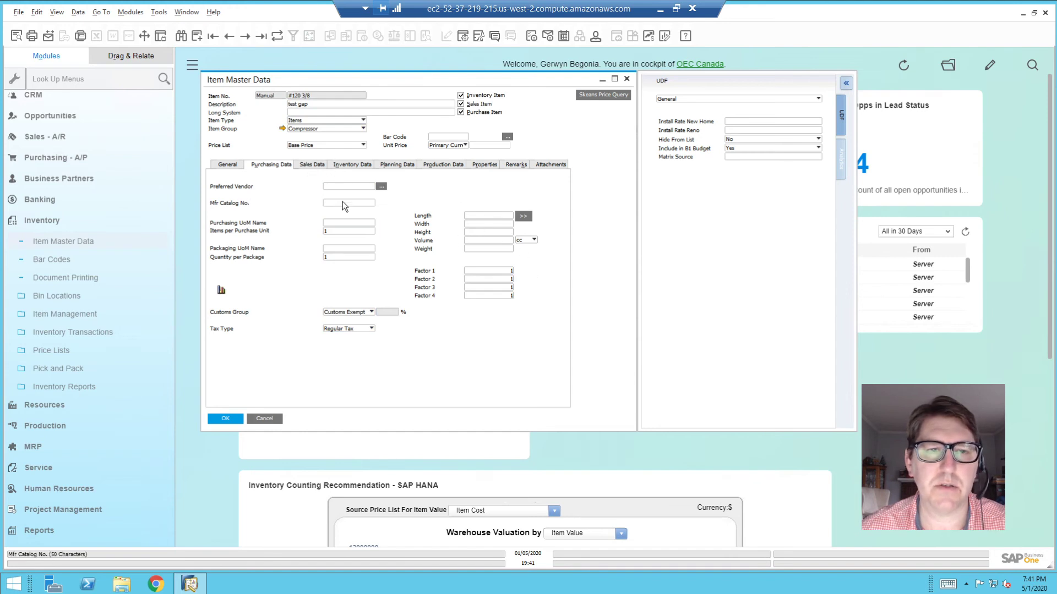
left_click(344, 164)
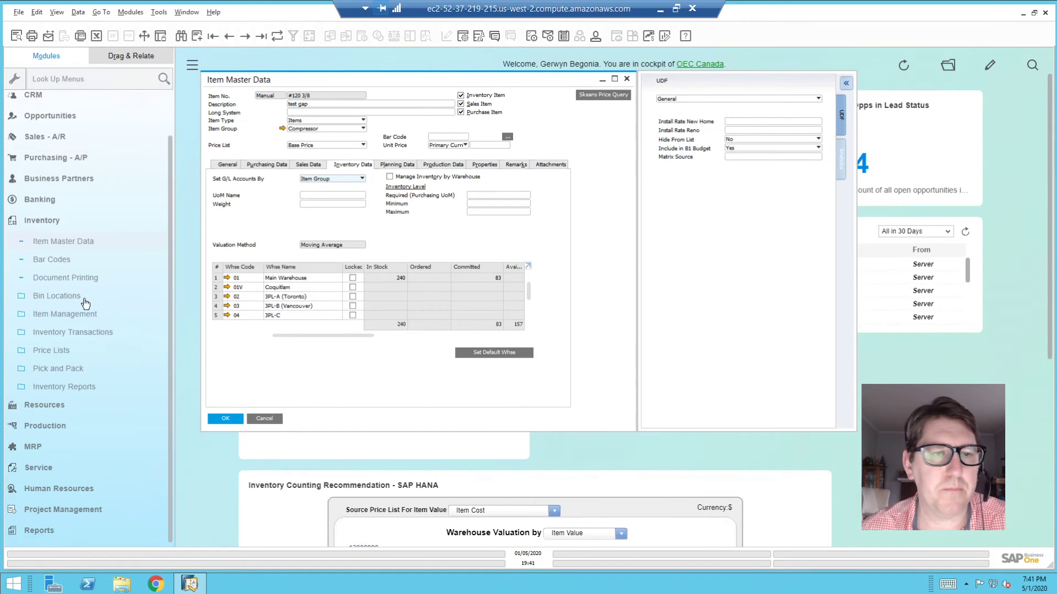
left_click(259, 420)
left_click(45, 260)
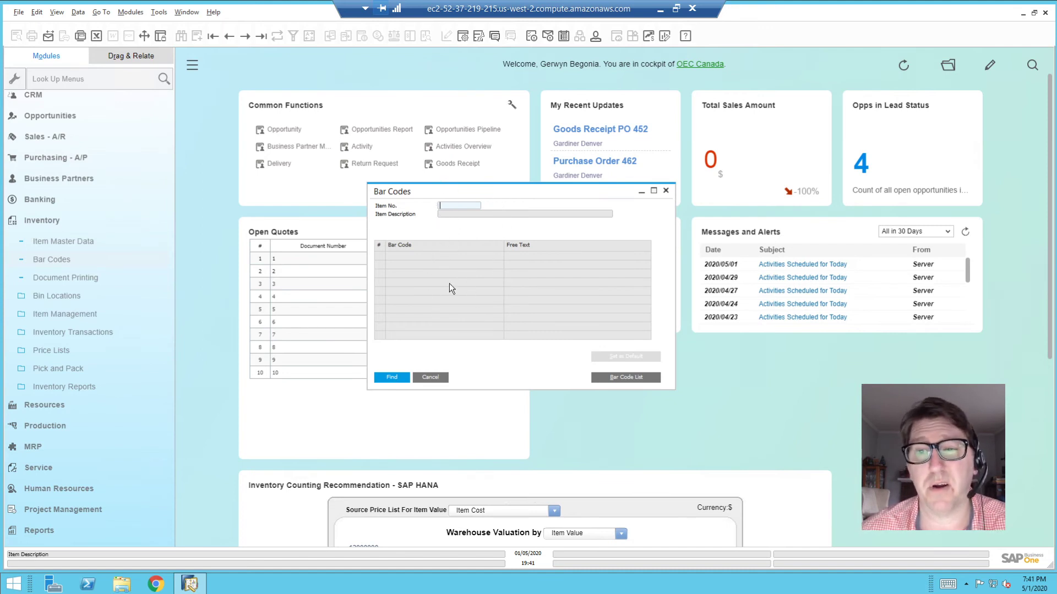
left_click(419, 377)
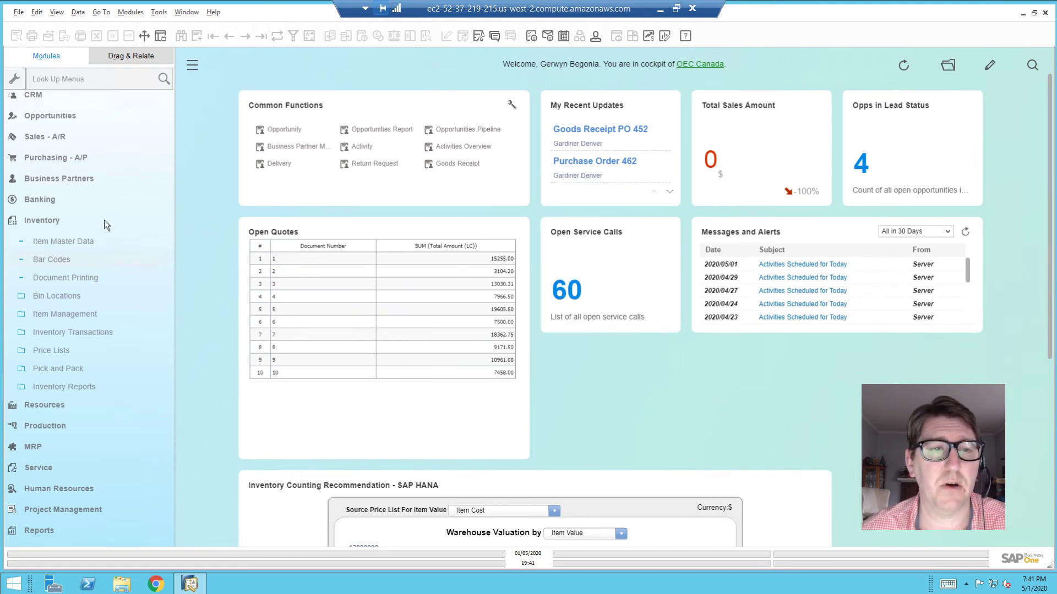
Step: Bring up Modules > Administration > System Initialization to list its options
left_click(41, 220)
left_click(131, 12)
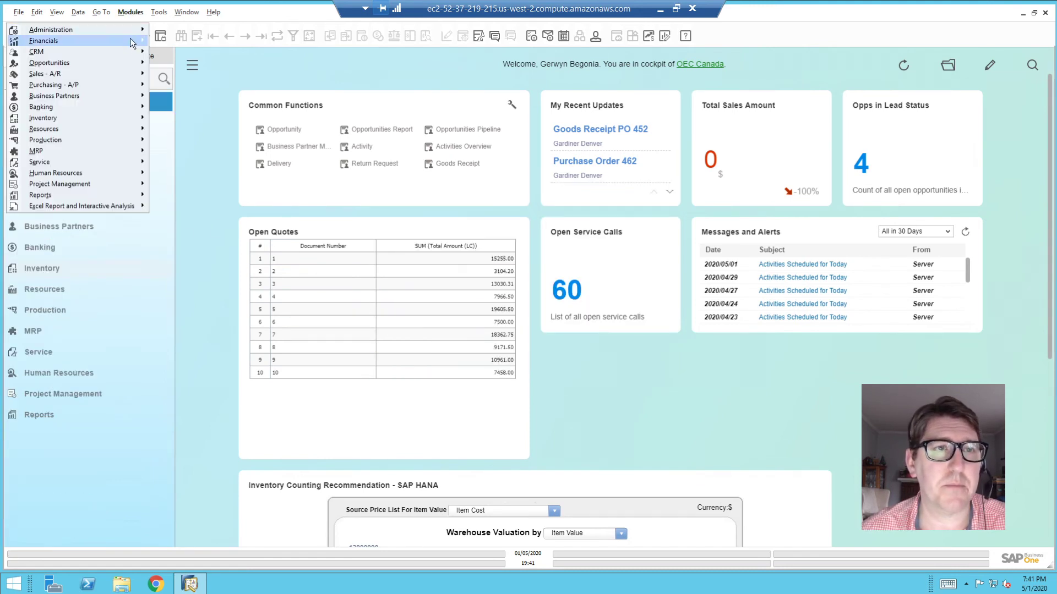
mouse_move(132, 33)
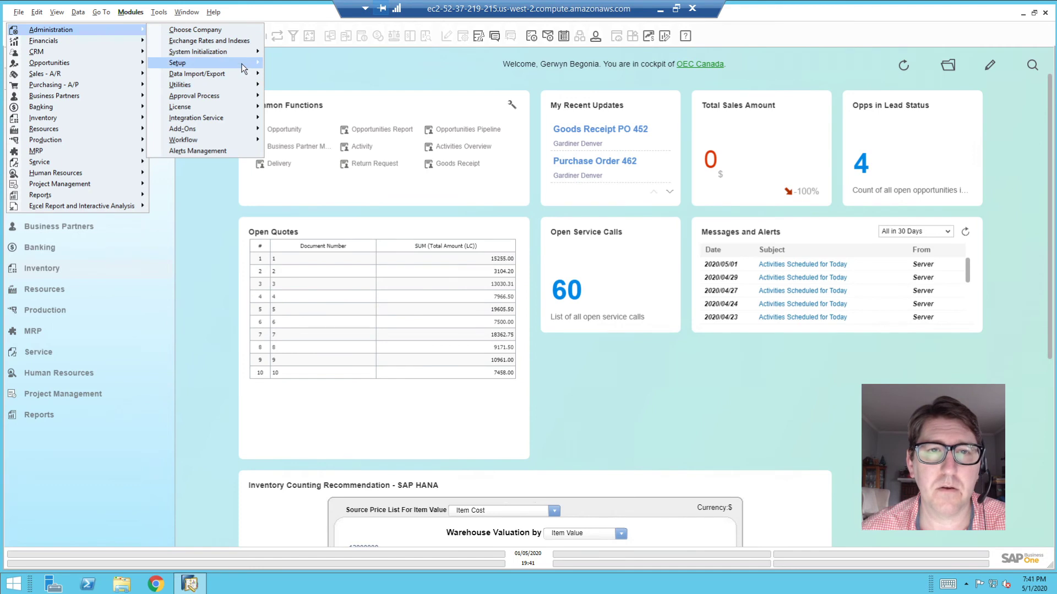
mouse_move(242, 68)
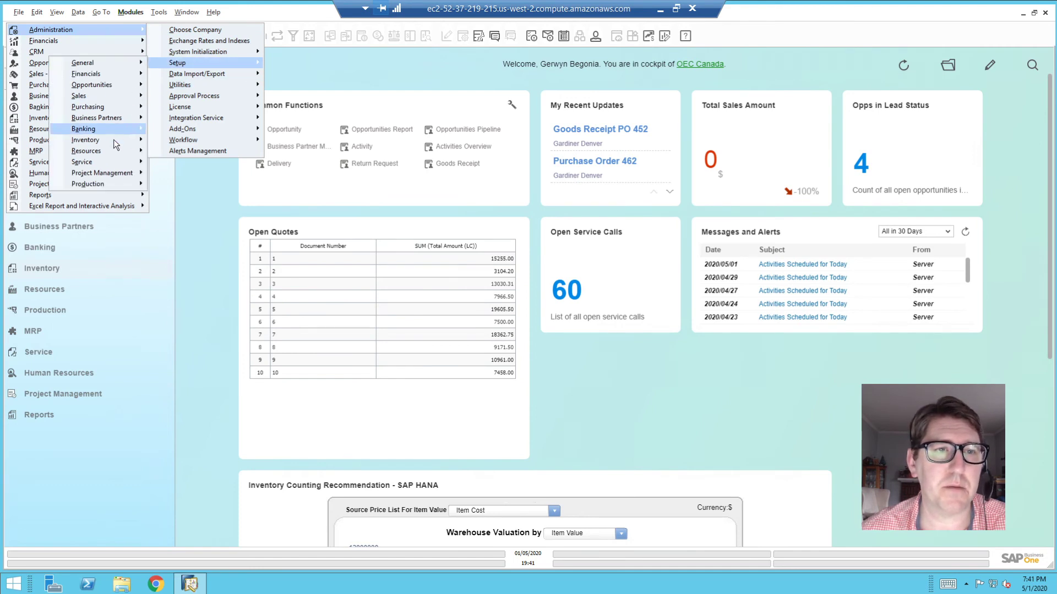
mouse_move(116, 142)
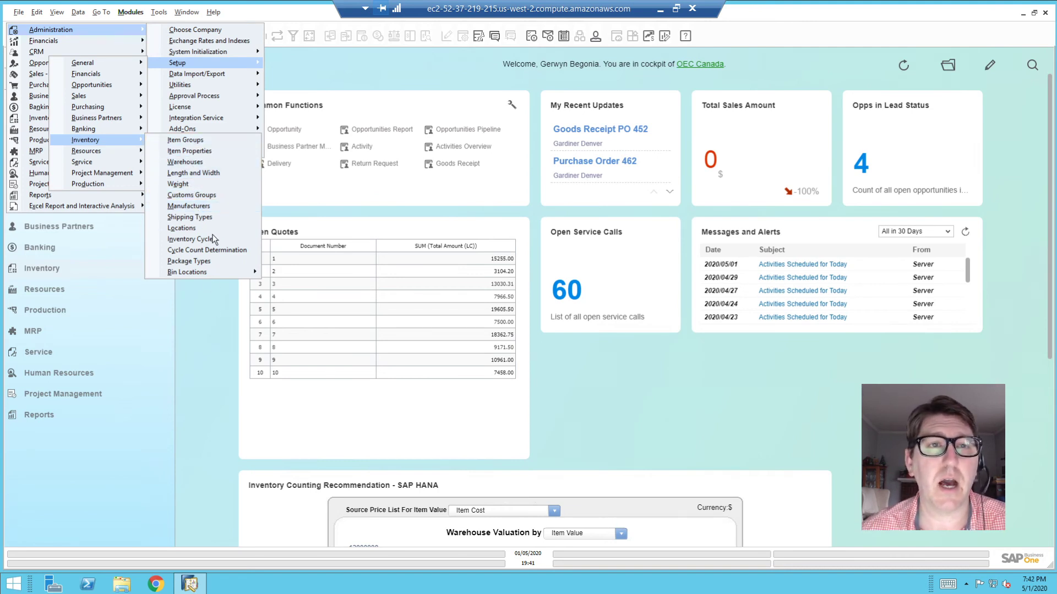
mouse_move(212, 56)
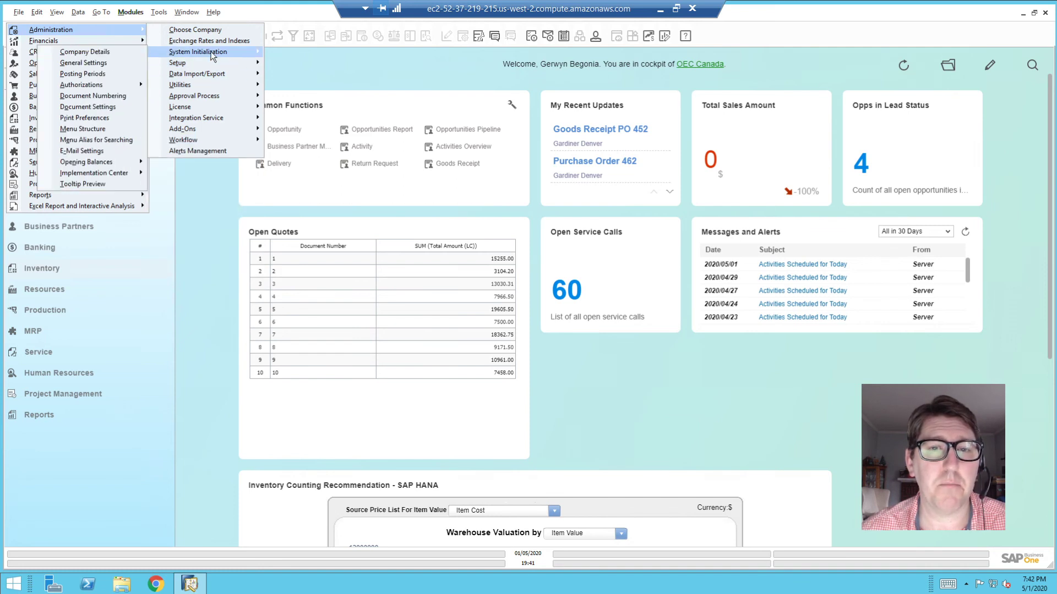
Step: Untick Units of Measure on Hide Functions and update General Settings
left_click(83, 63)
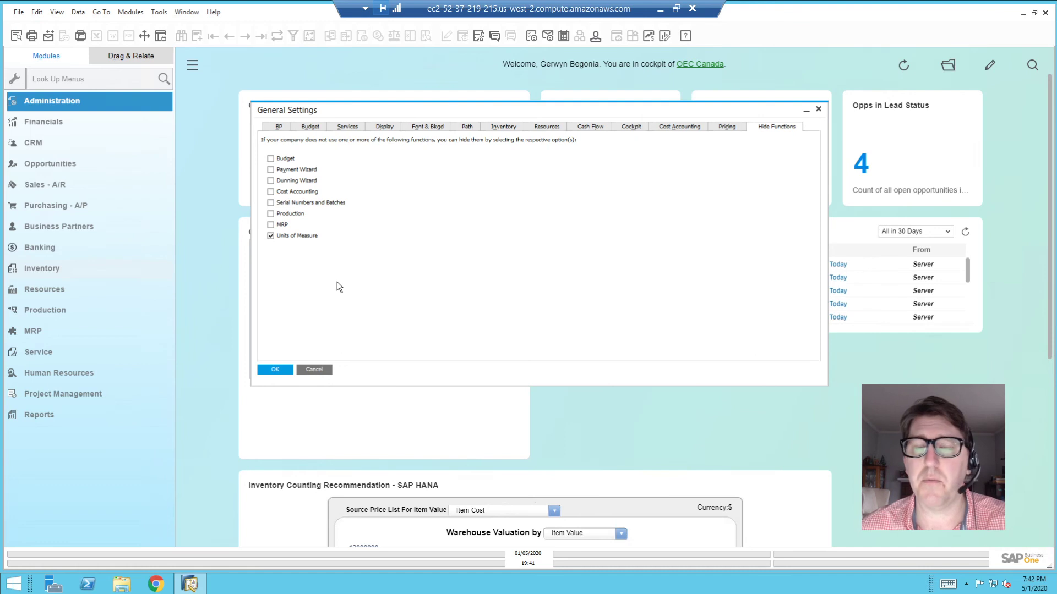
left_click(270, 235)
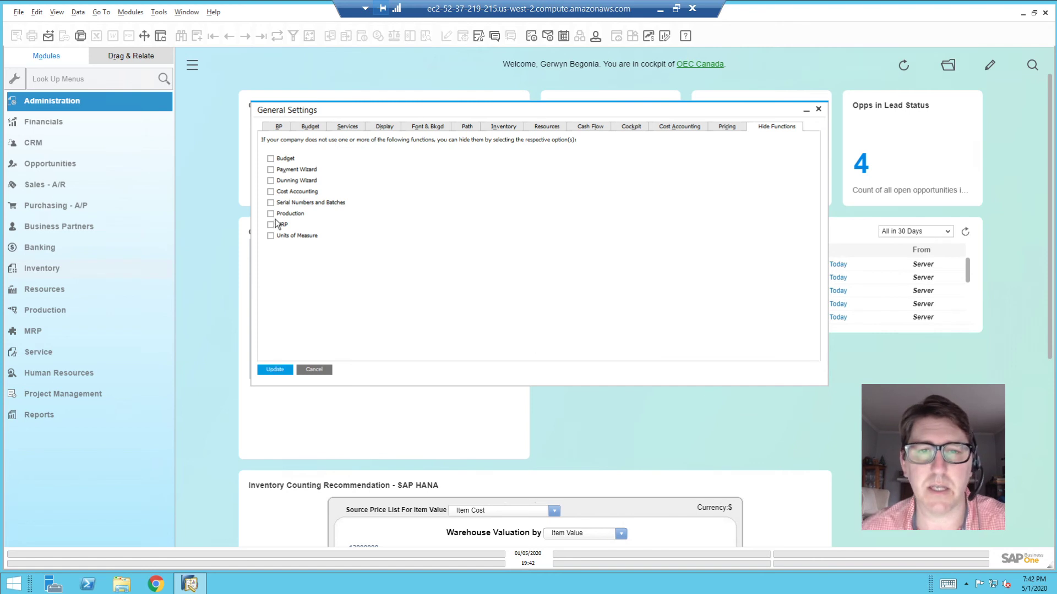
left_click(272, 370)
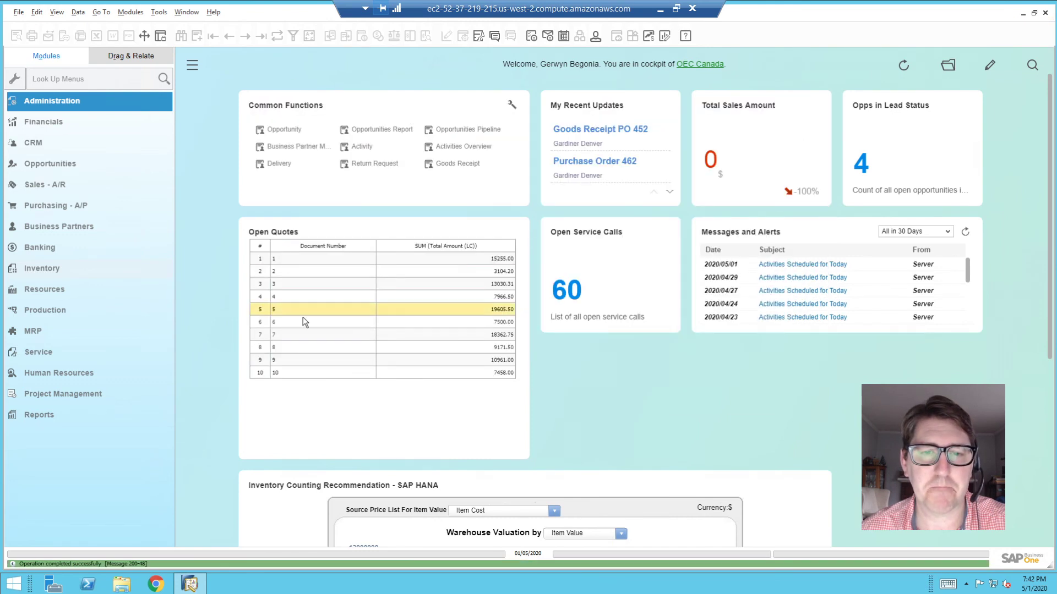
left_click(130, 14)
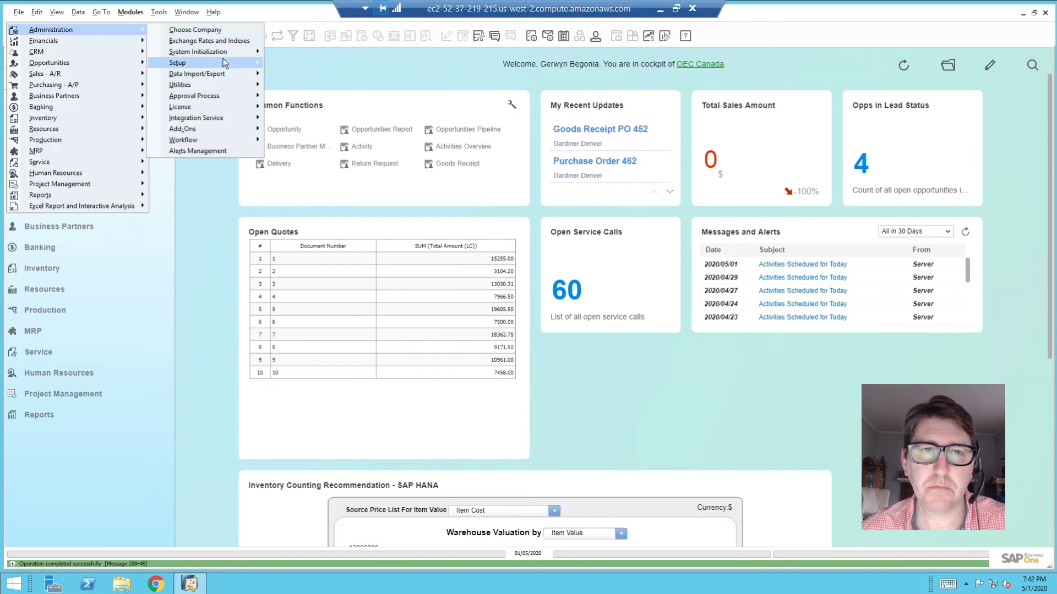
Step: Tick Serial Numbers and Batches to hide and Update; it's refused because serial/batch items exist
mouse_move(225, 52)
mouse_move(113, 84)
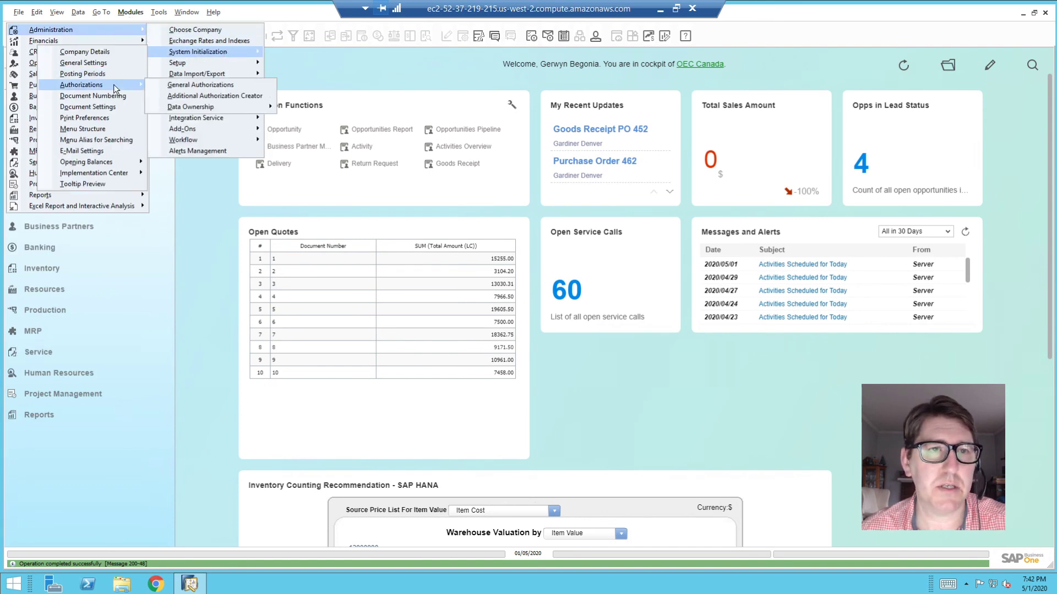
left_click(107, 62)
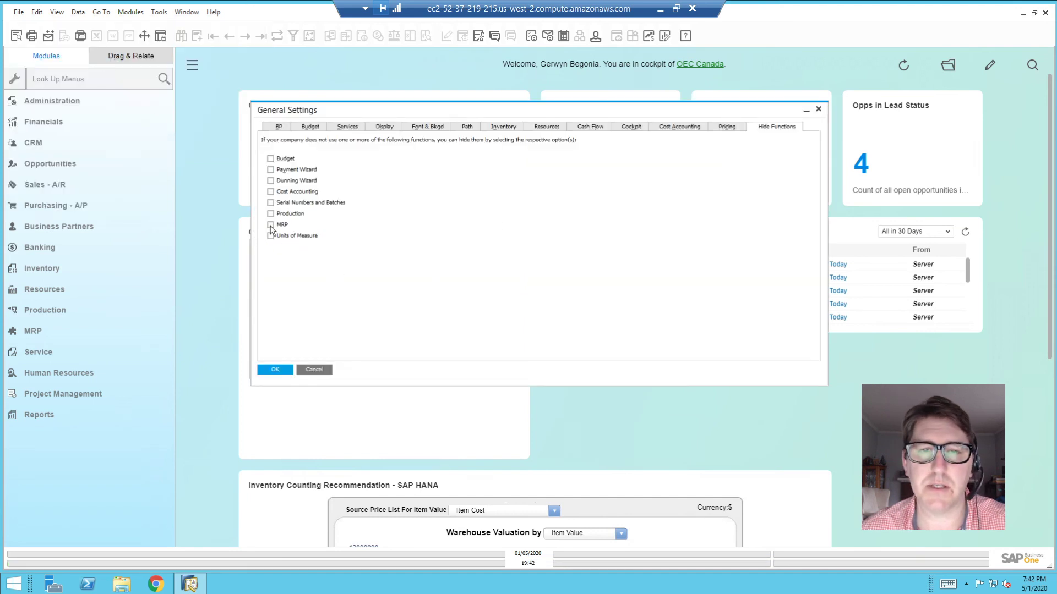
left_click(271, 203)
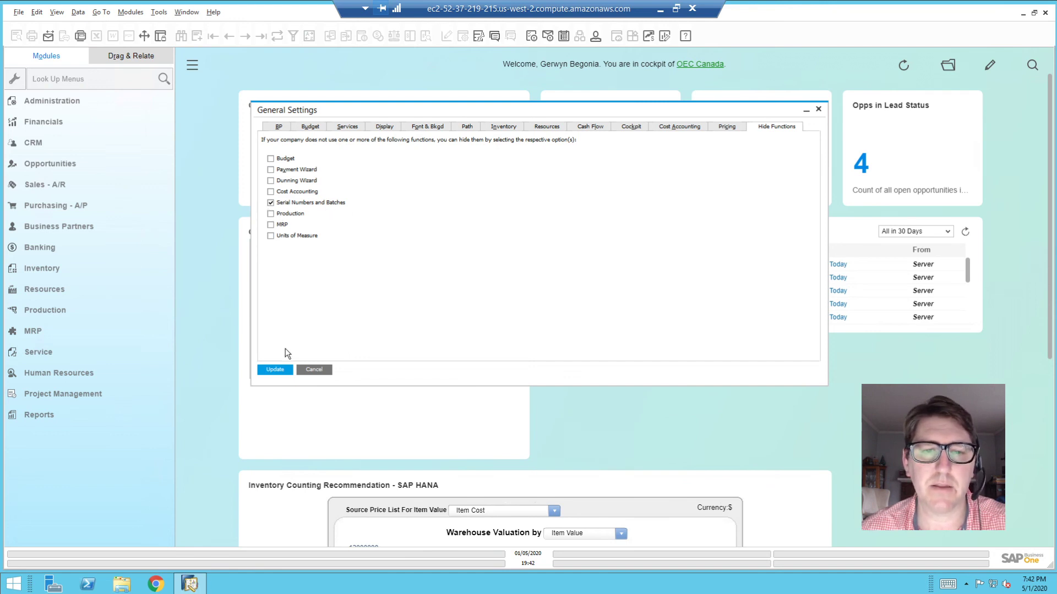
left_click(270, 370)
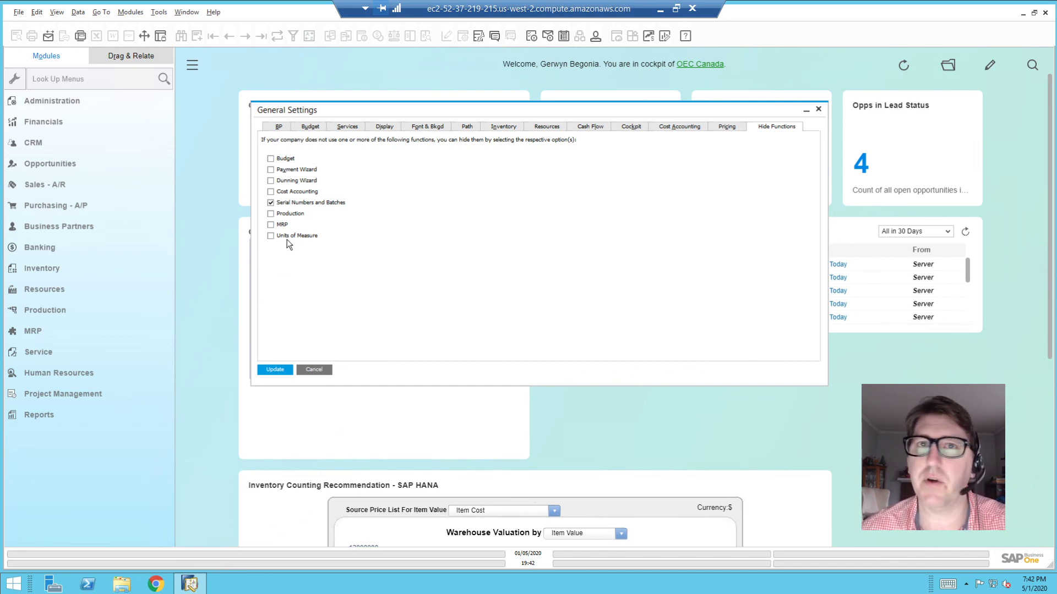
left_click(271, 203)
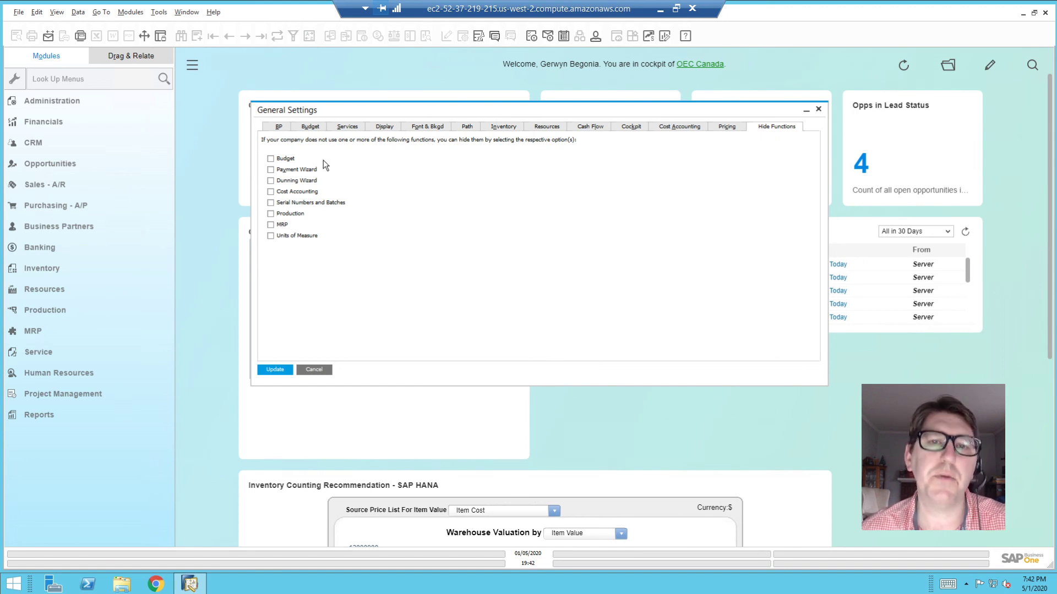